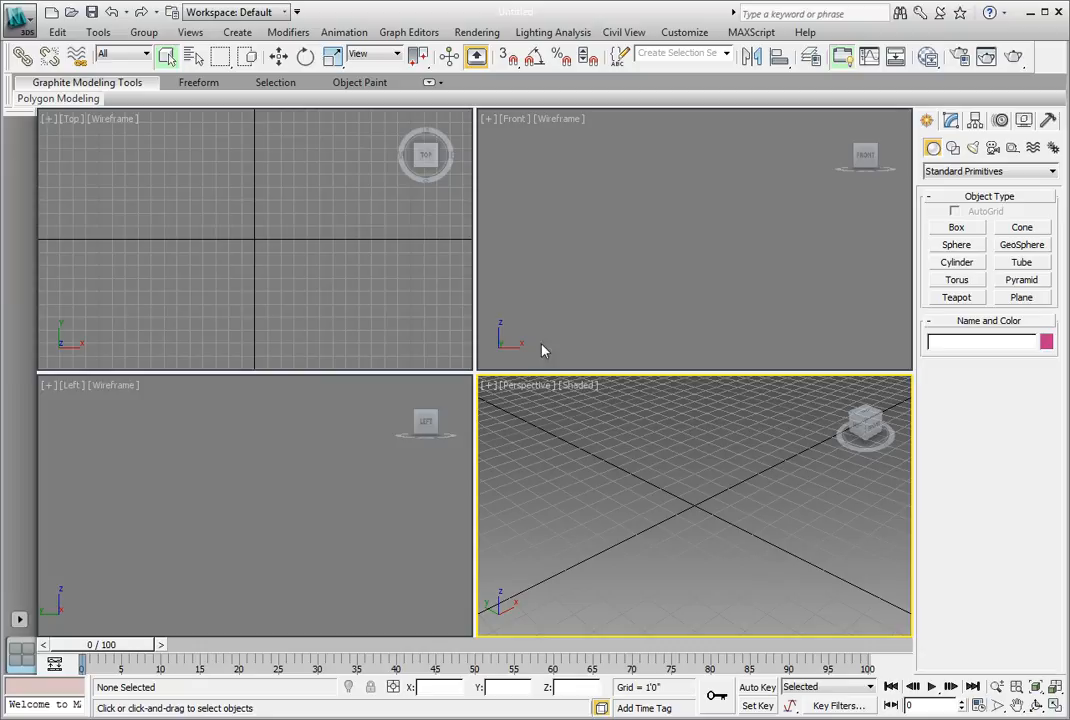
Open the scene CH09_MRGlare_01.max from the CH 09 folder.
left_click(70, 13)
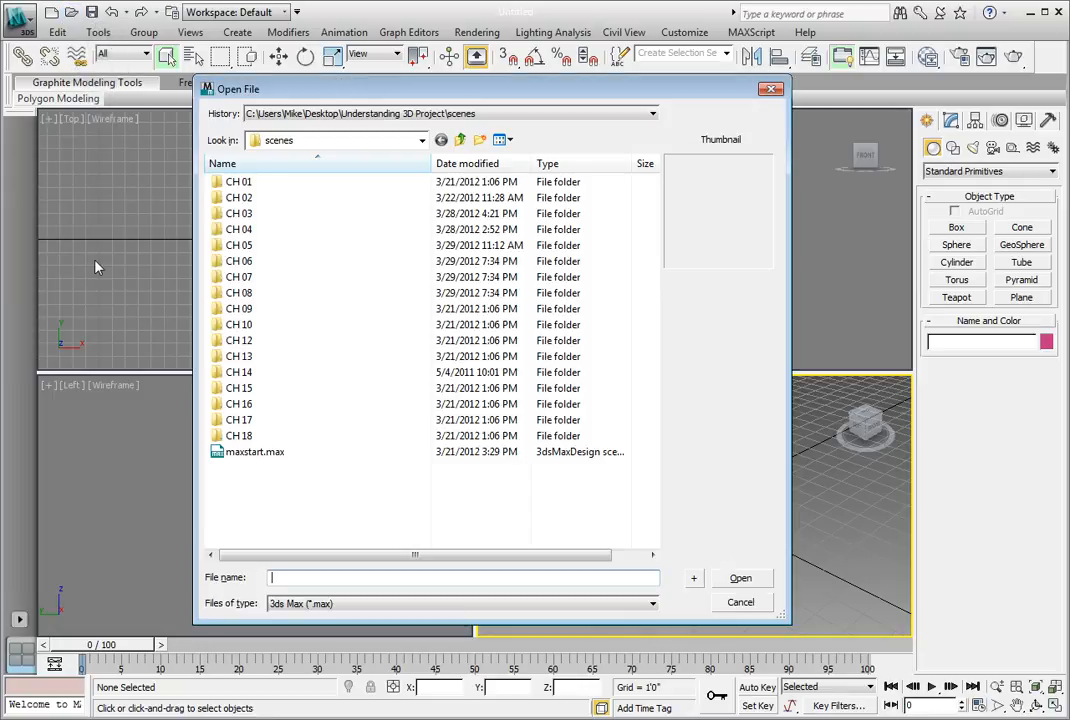
double_click(216, 308)
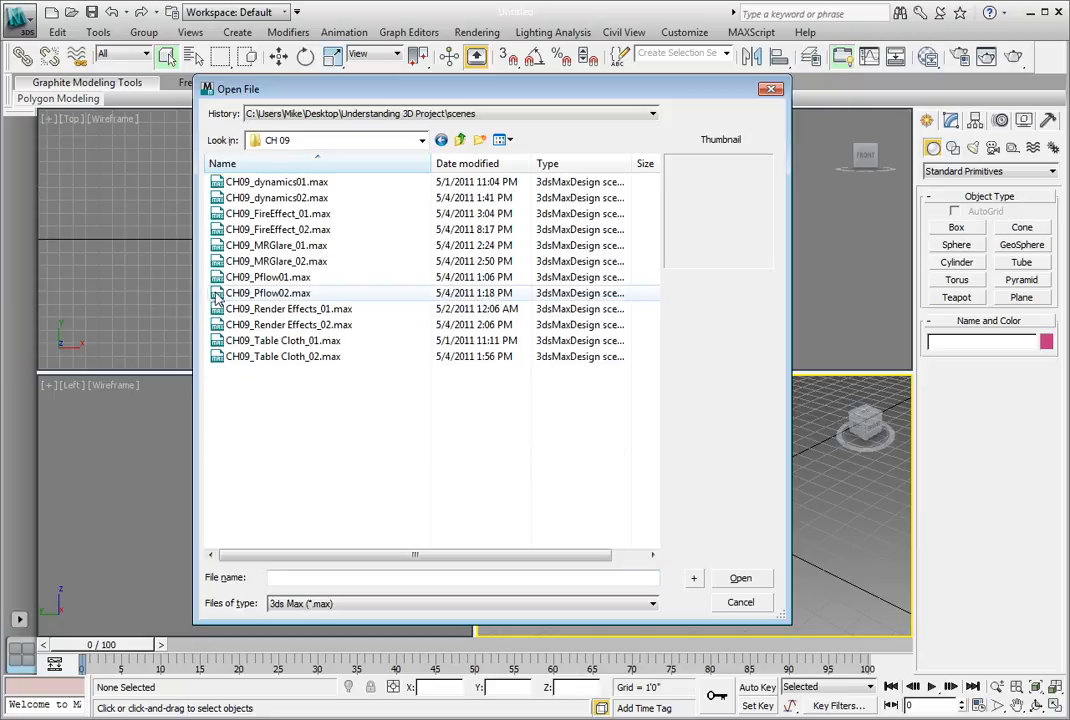
left_click(232, 246)
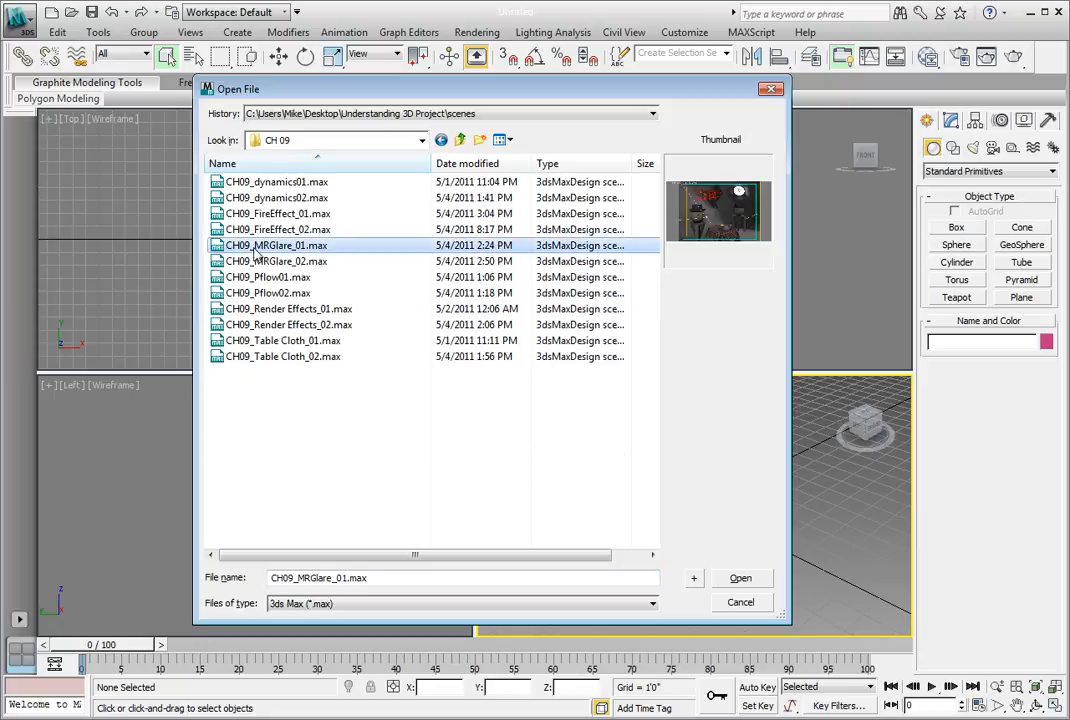
left_click(741, 578)
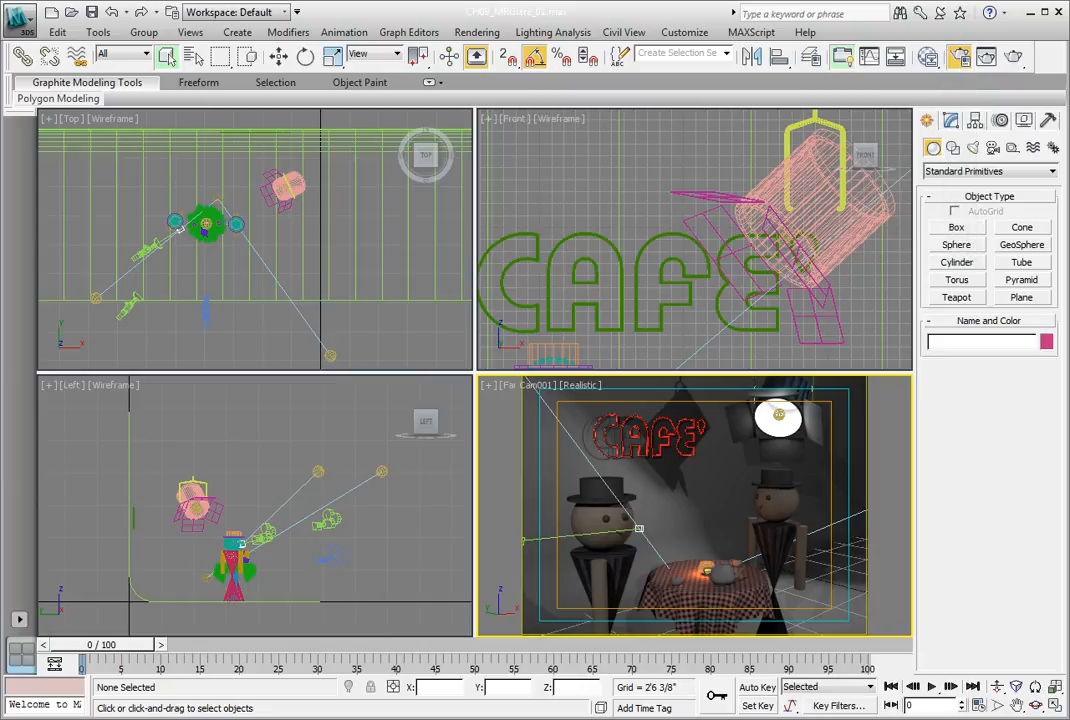
Enable the Output camera shader (Glare) in the mental ray Camera Effects settings and render the Far Cam001 view.
key("F10")
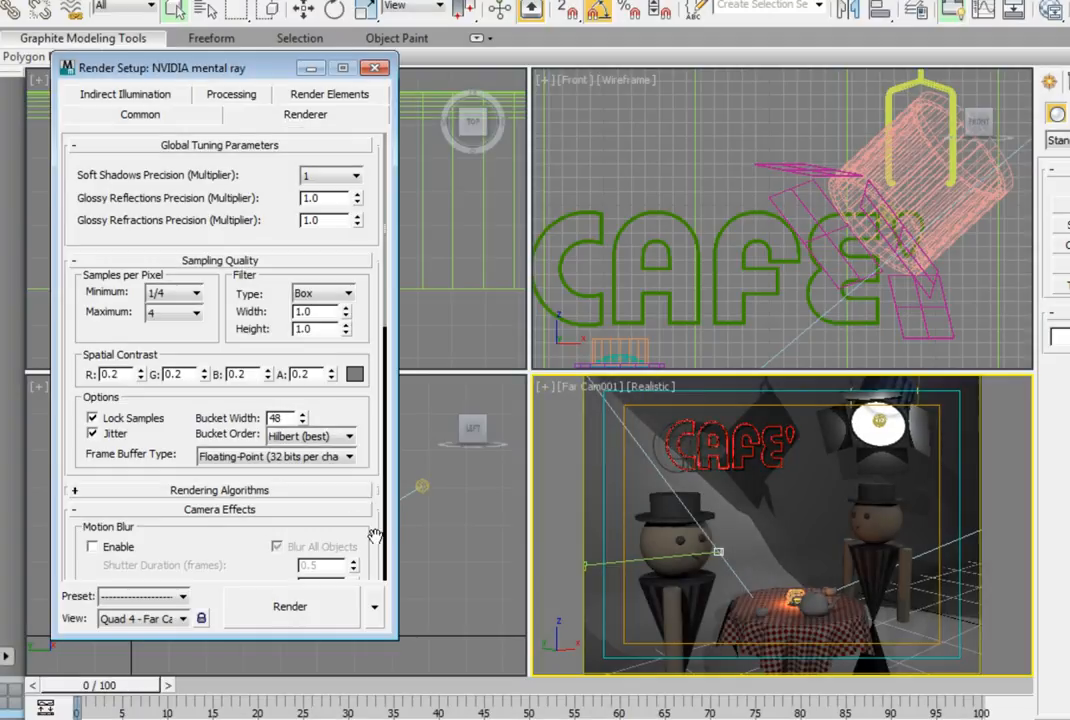
scroll(369, 515, "down", 2)
left_click_drag(369, 515, 370, 234)
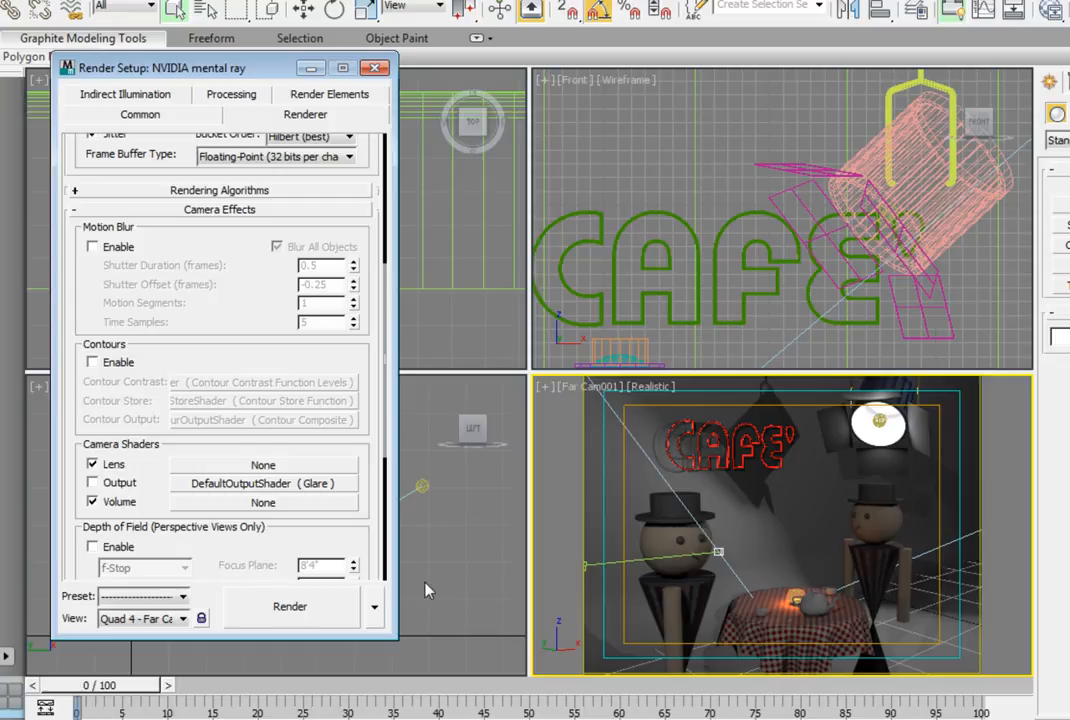
left_click(92, 483)
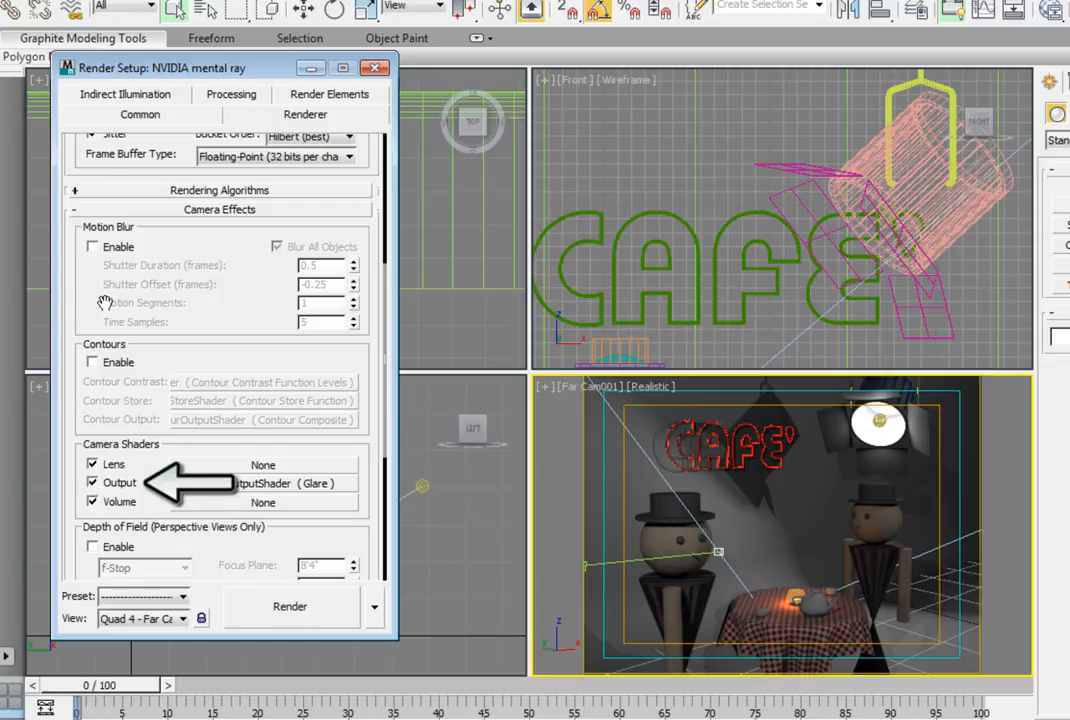
left_click_drag(163, 68, 144, 82)
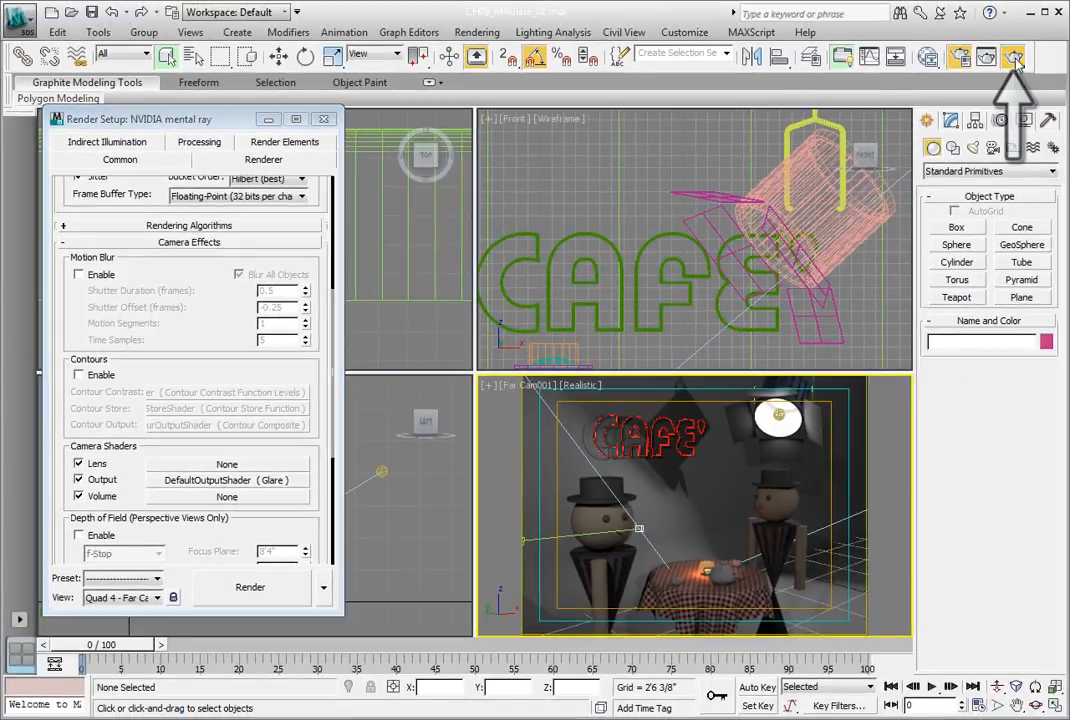
left_click(1015, 58)
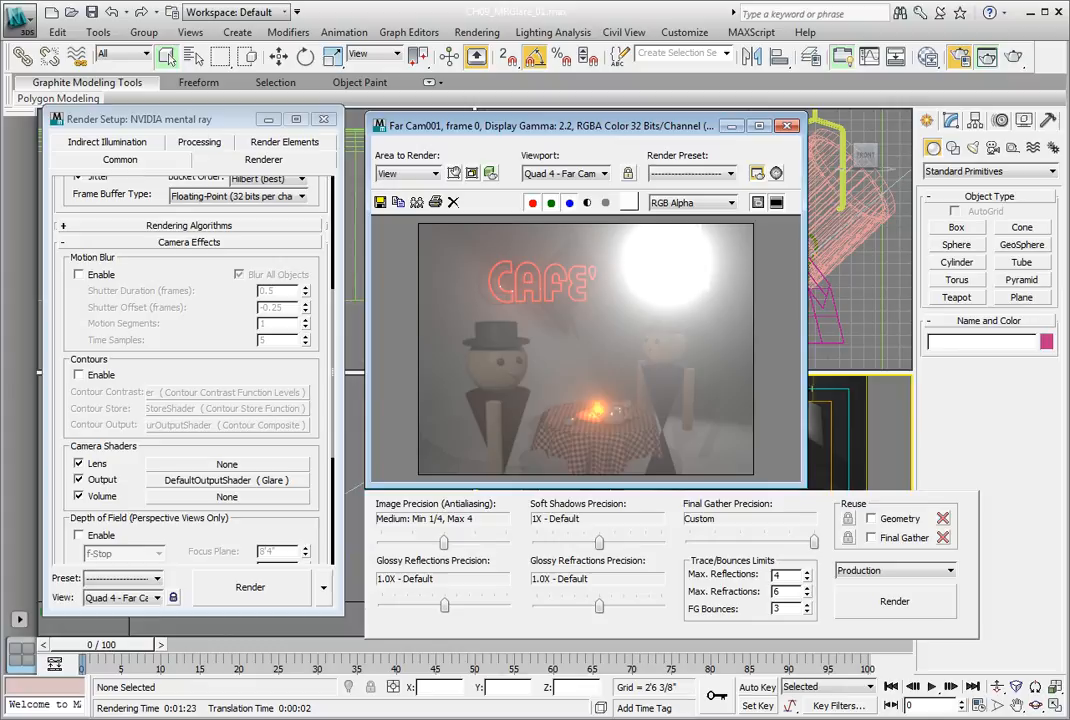
Place the Glare output shader as an instance in an unused sample slot of the compact Material Editor.
left_click(921, 59)
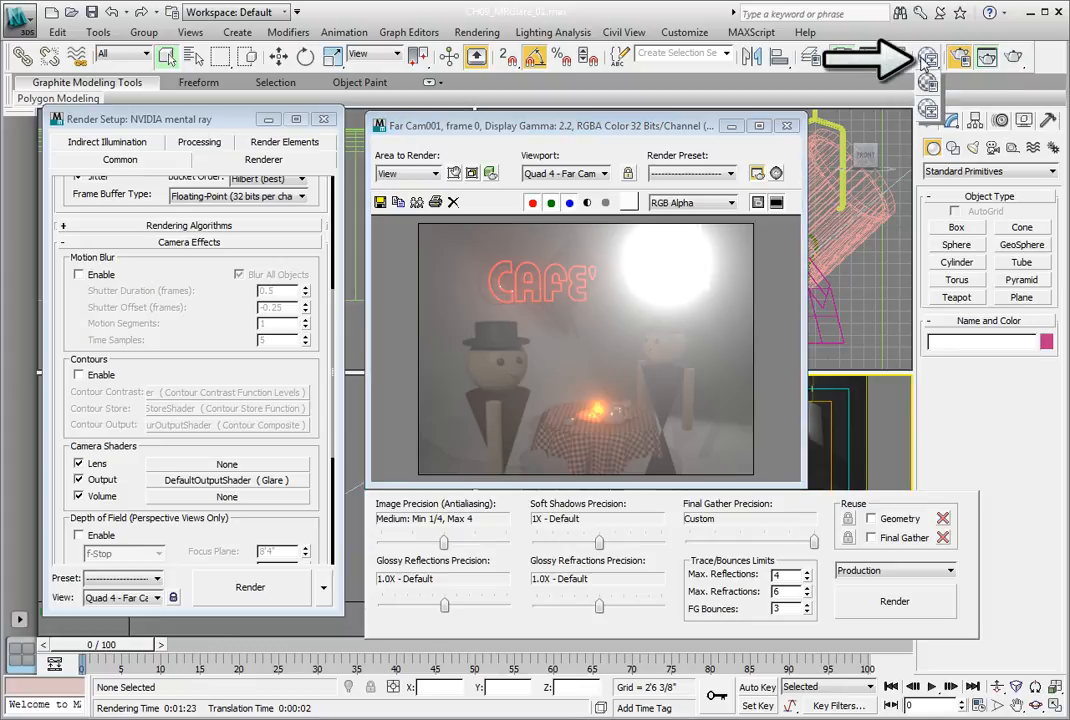
left_click_drag(923, 62, 927, 85)
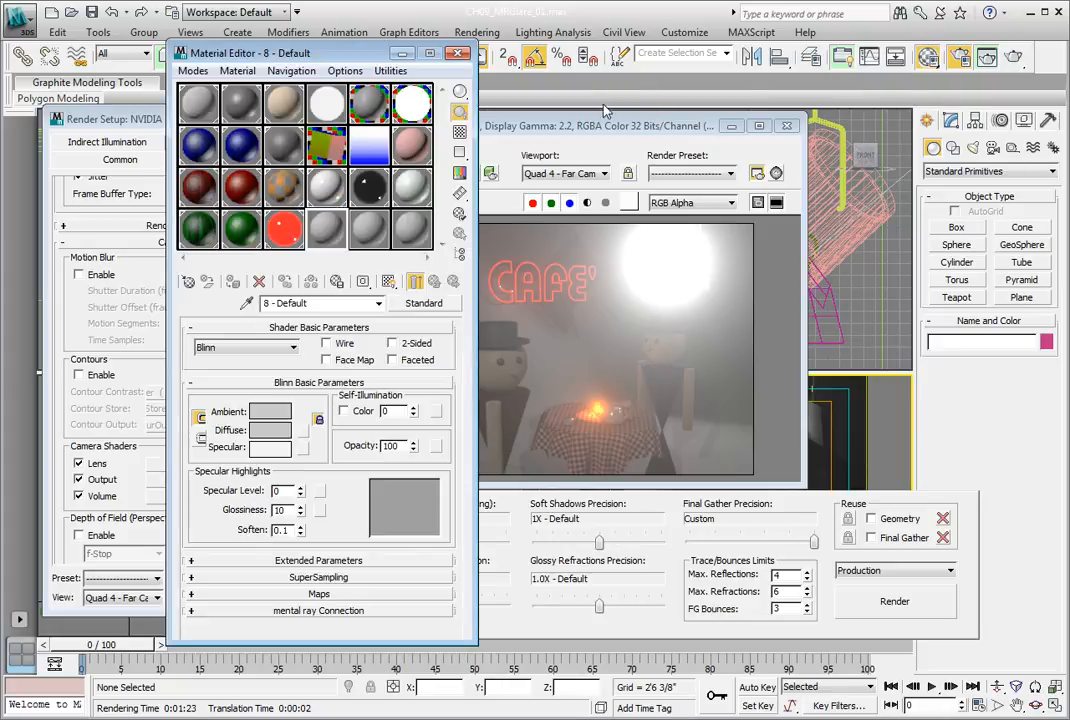
left_click_drag(333, 62, 528, 66)
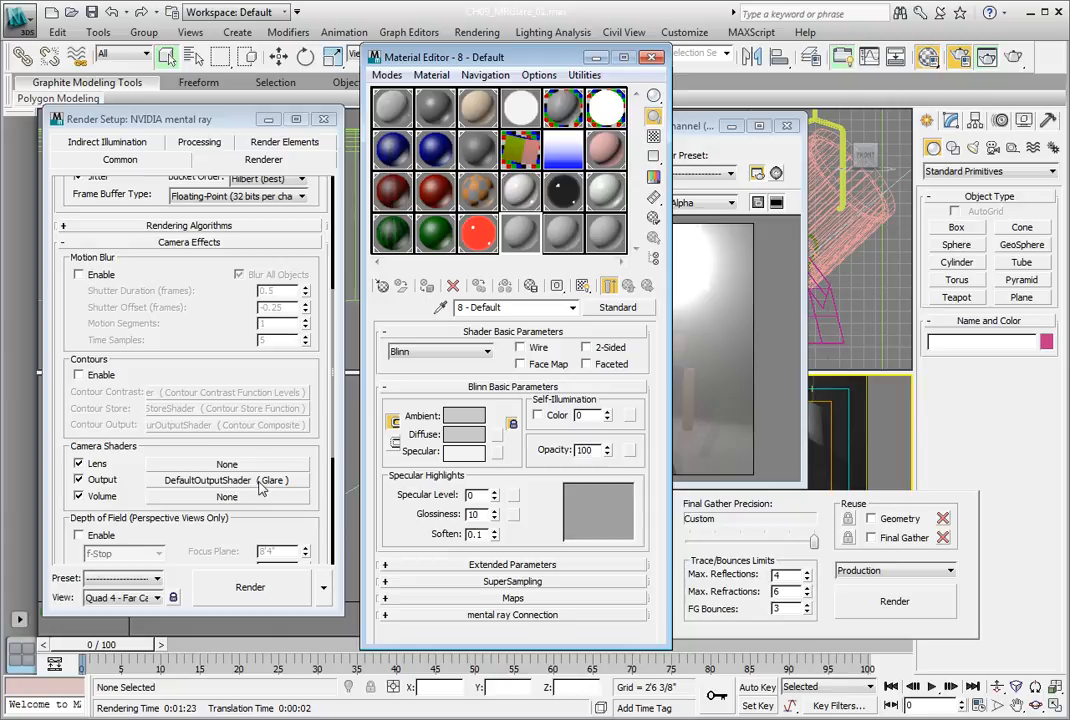
left_click_drag(260, 485, 539, 243)
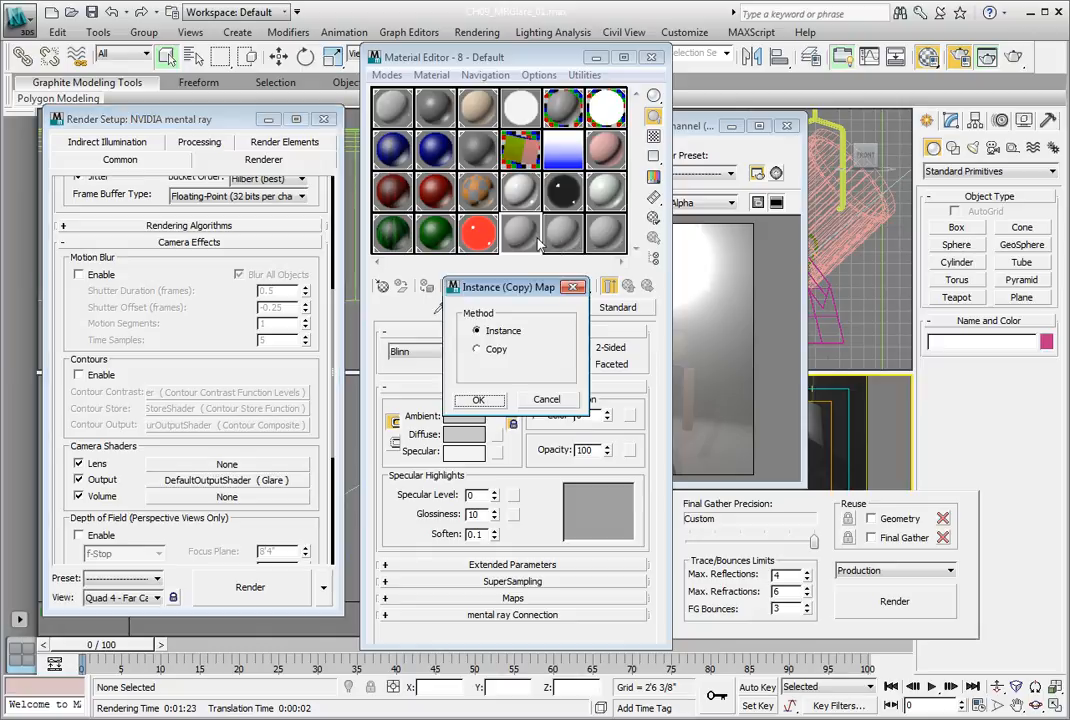
left_click(490, 402)
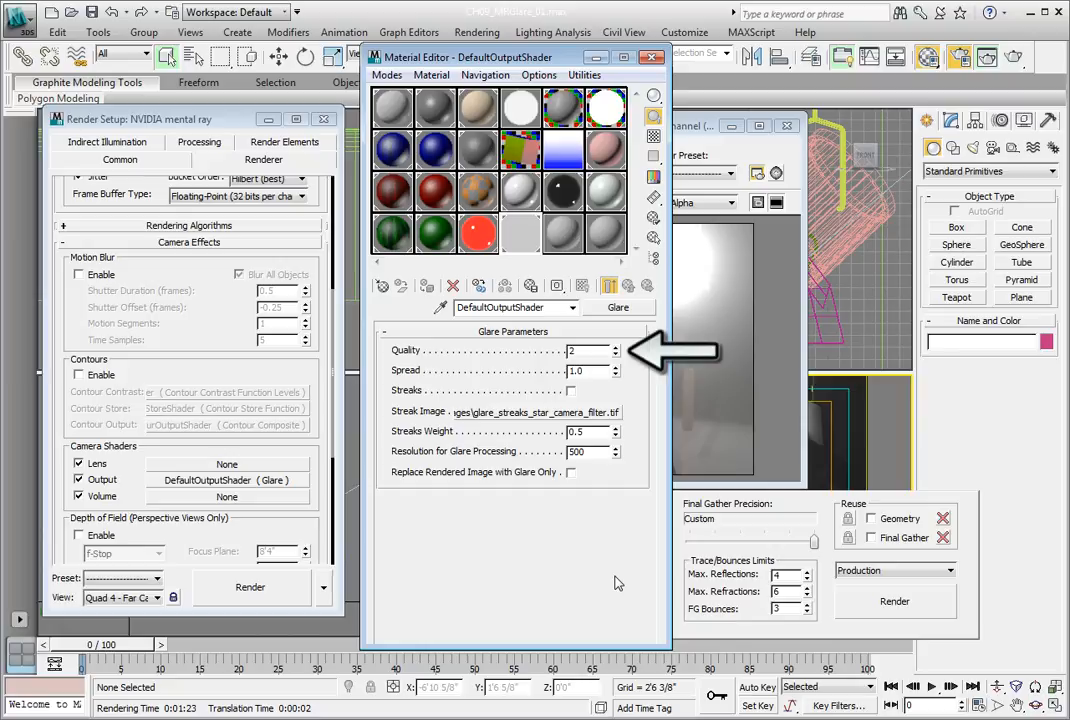
Set the glare shader's Quality to 4 and Spread to 0.3.
left_click_drag(580, 351, 545, 374)
type("4")
left_click(577, 370)
type(".3")
key("Return")
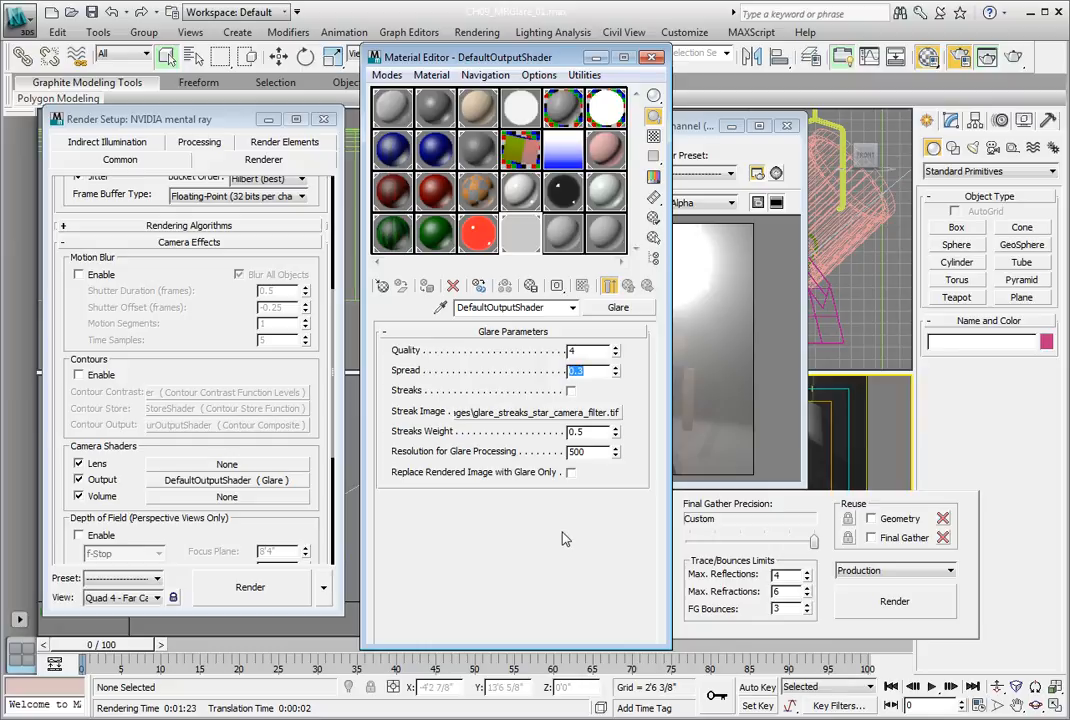
Turn on Streaks for the glare shader and render the Far Cam001 view again.
left_click(571, 391)
left_click(686, 130)
left_click(911, 590)
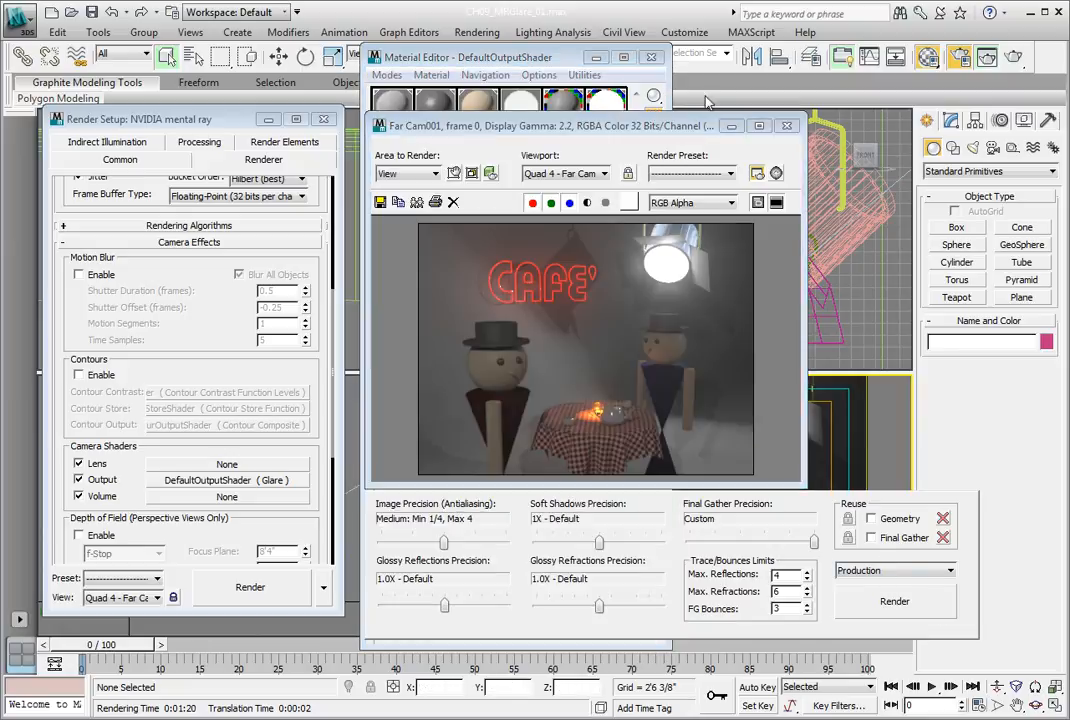
left_click(685, 124)
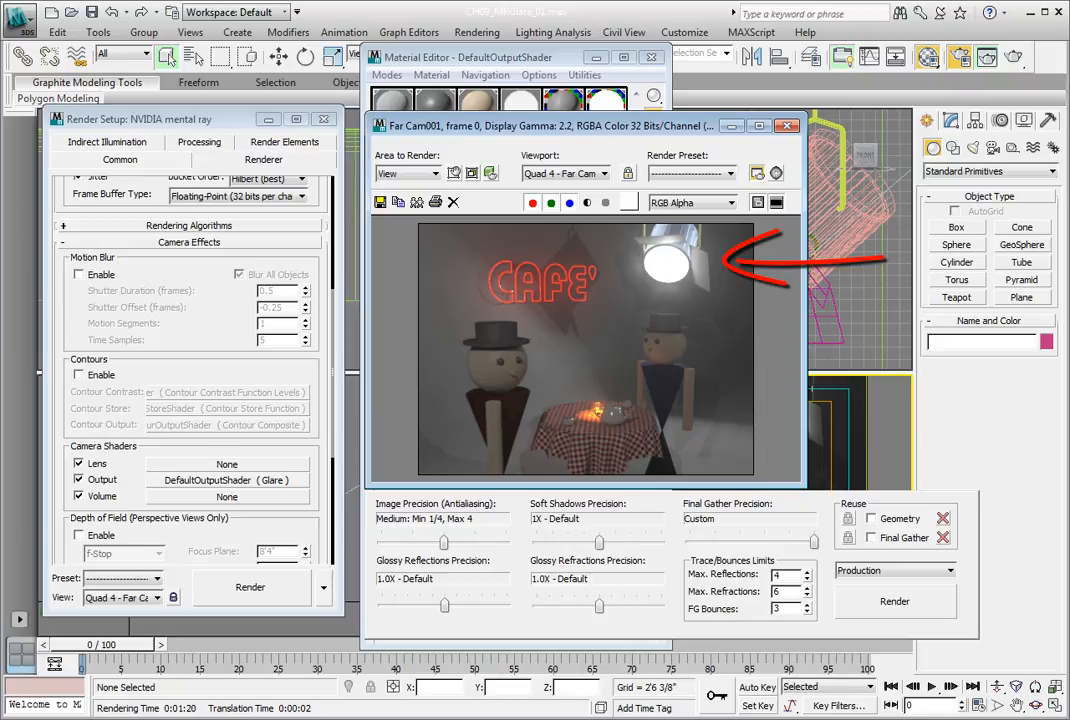
Close the Material Editor, the rendered frame window and the Render Setup dialog.
left_click(651, 57)
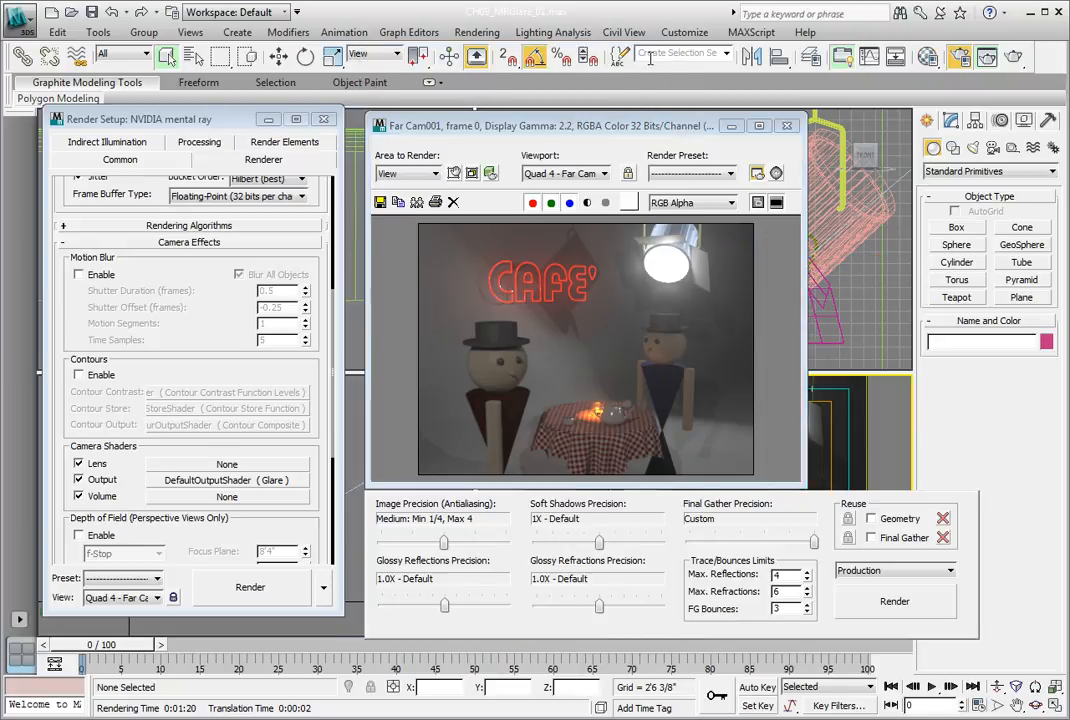
left_click(786, 126)
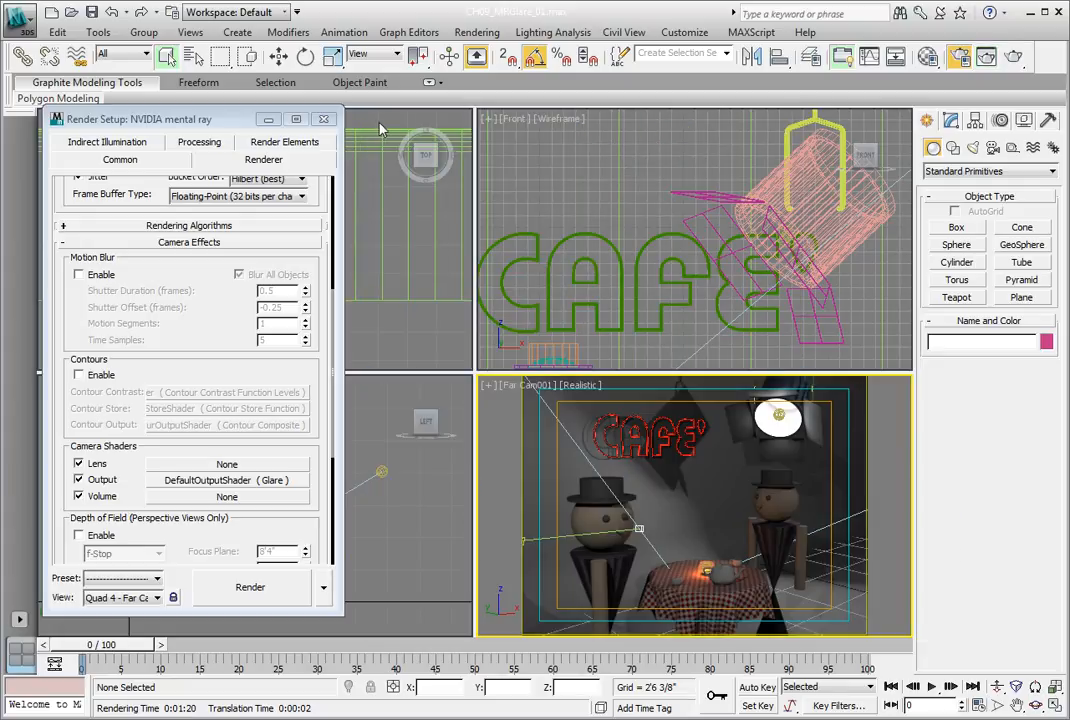
left_click(323, 119)
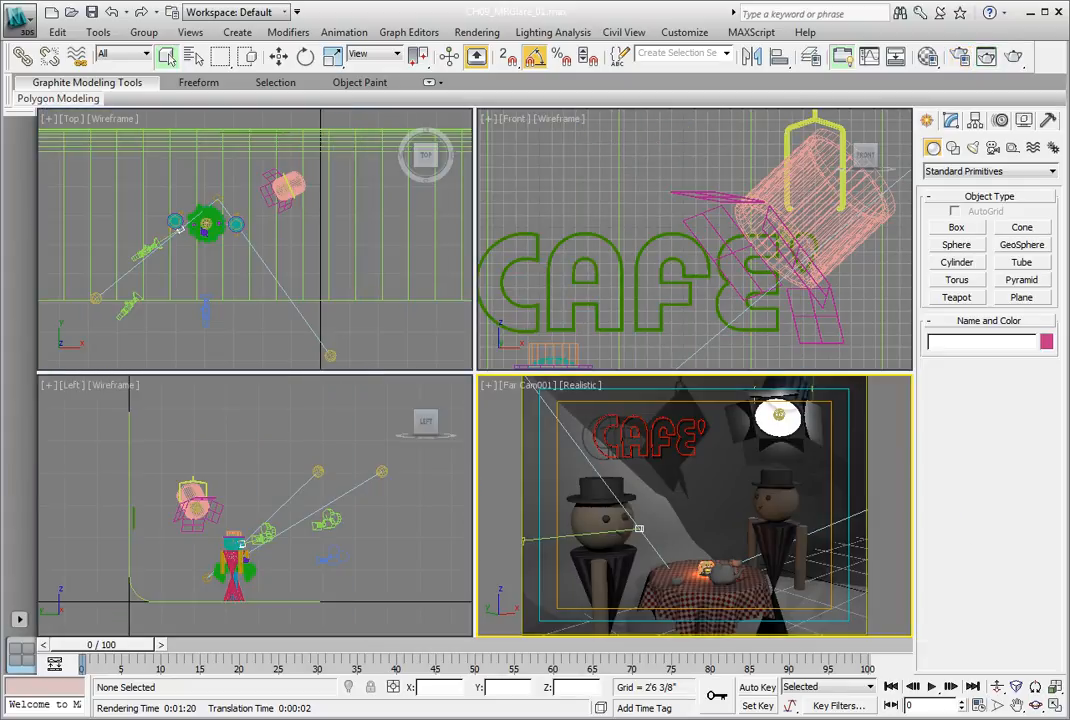
Save the scene as an incremented copy named CH09_MRGlare_02.max in the CH 09 folder.
key("ctrl+s")
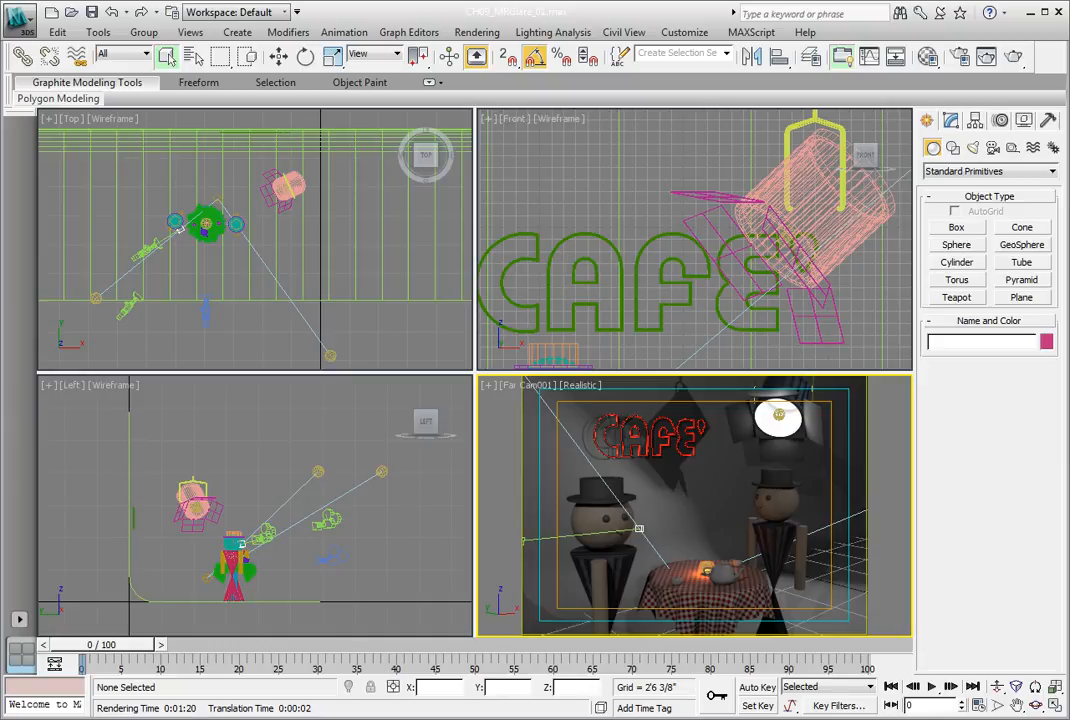
left_click(18, 18)
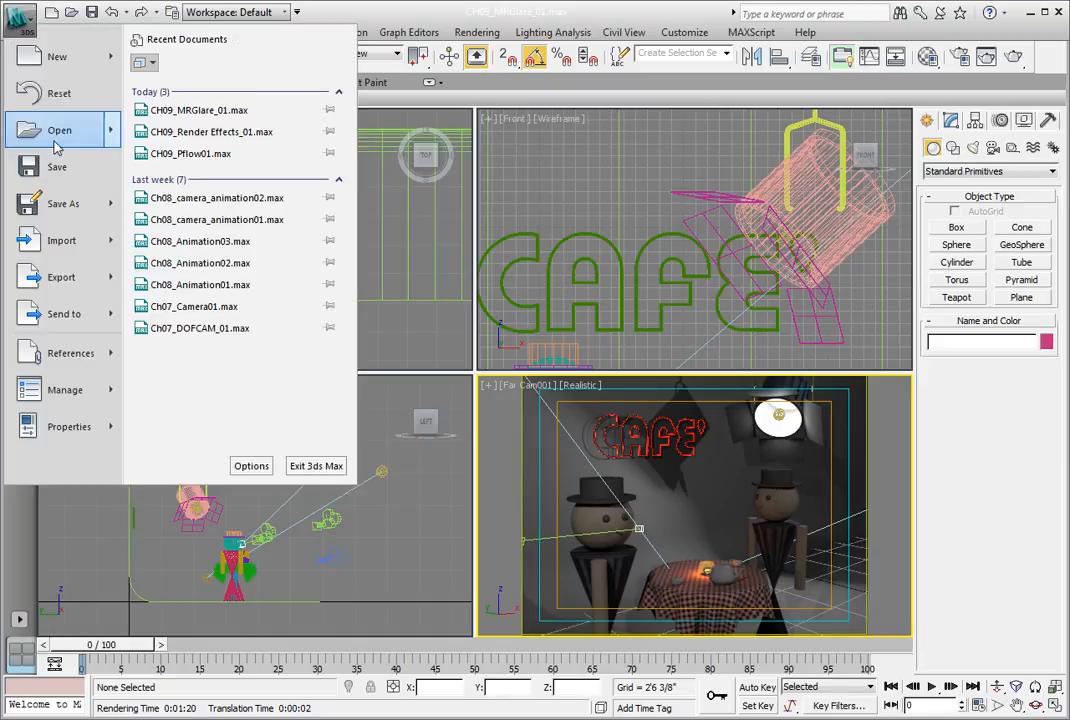
left_click(50, 206)
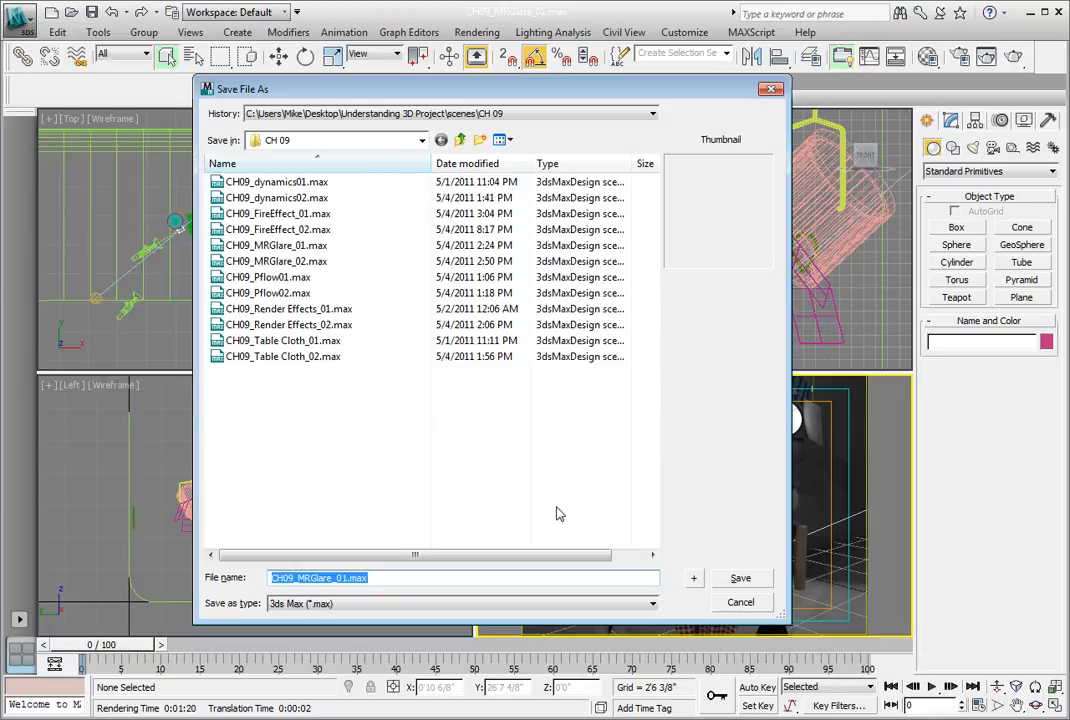
left_click(695, 580)
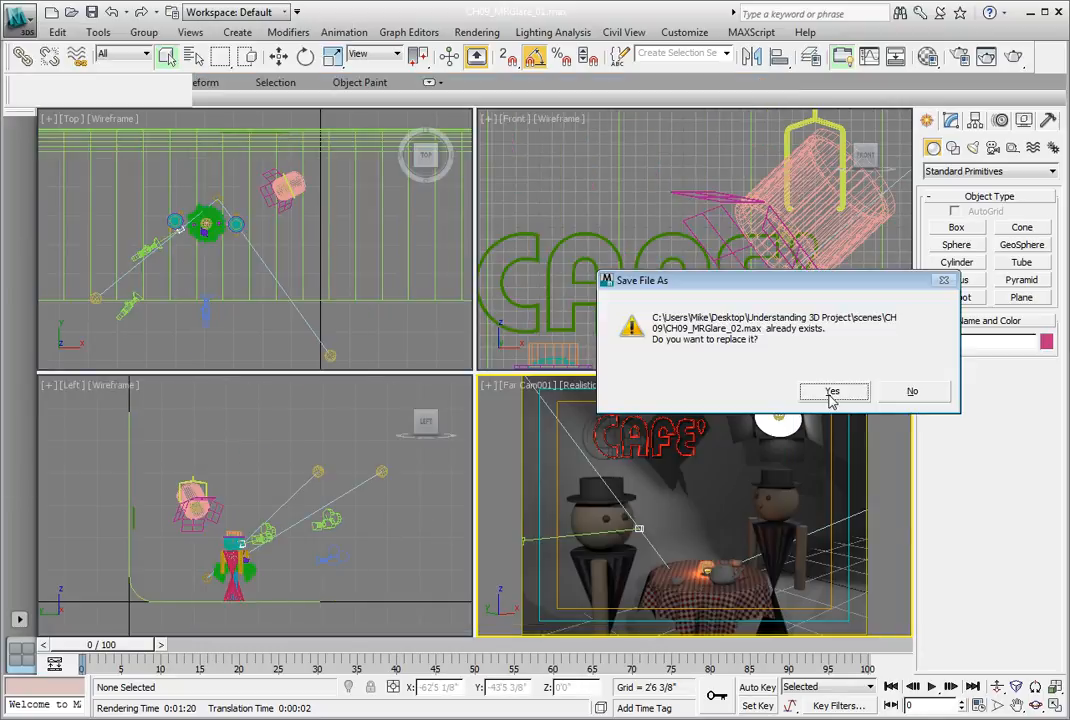